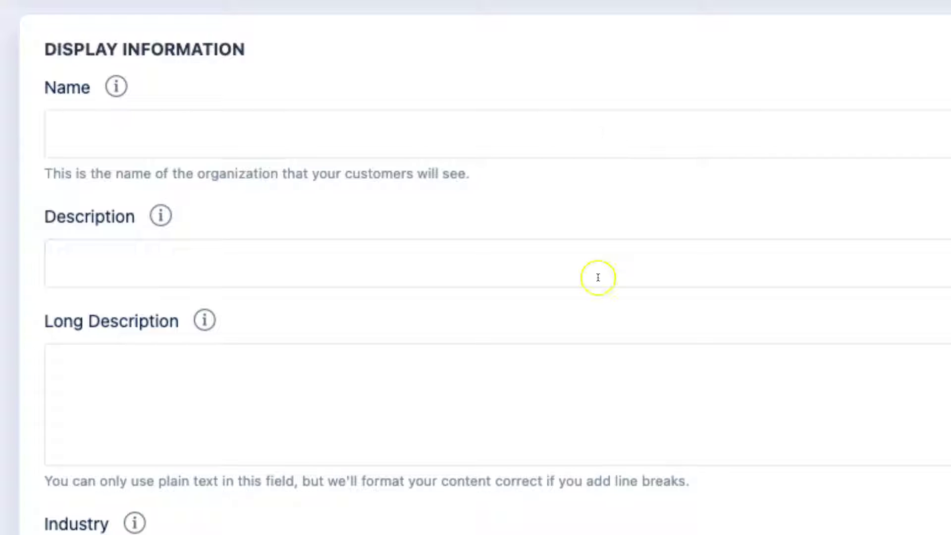
Step: Focus the Description and Long Description fields and scroll down to the Industry setting
click(598, 277)
scroll(598, 280, down, 1)
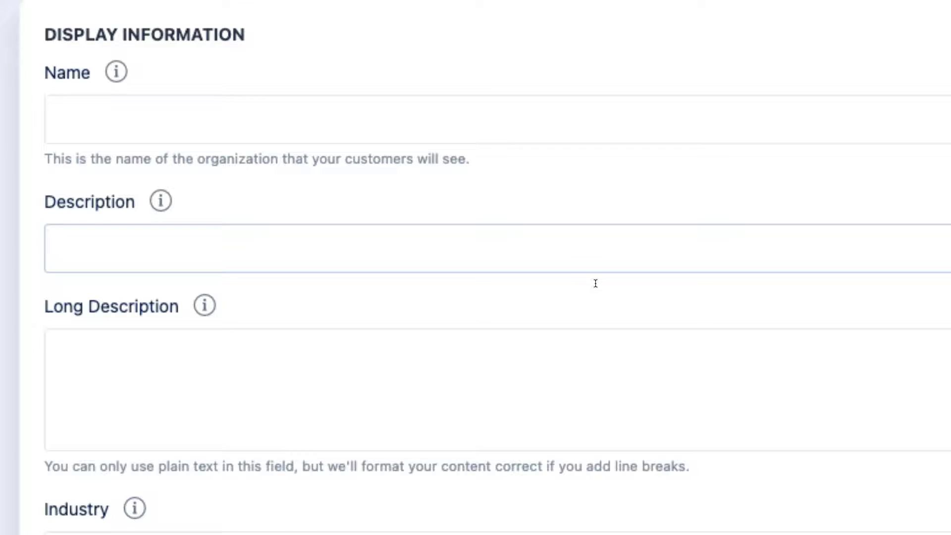
click(525, 384)
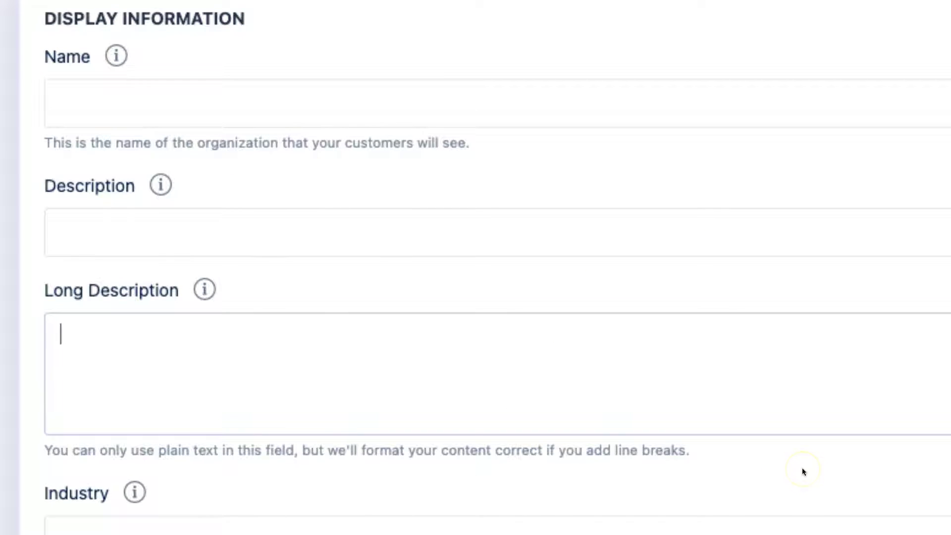
scroll(801, 467, down, 10)
Step: Set Industry to the blank option and bring up the Prefered Phraseology choices
click(703, 119)
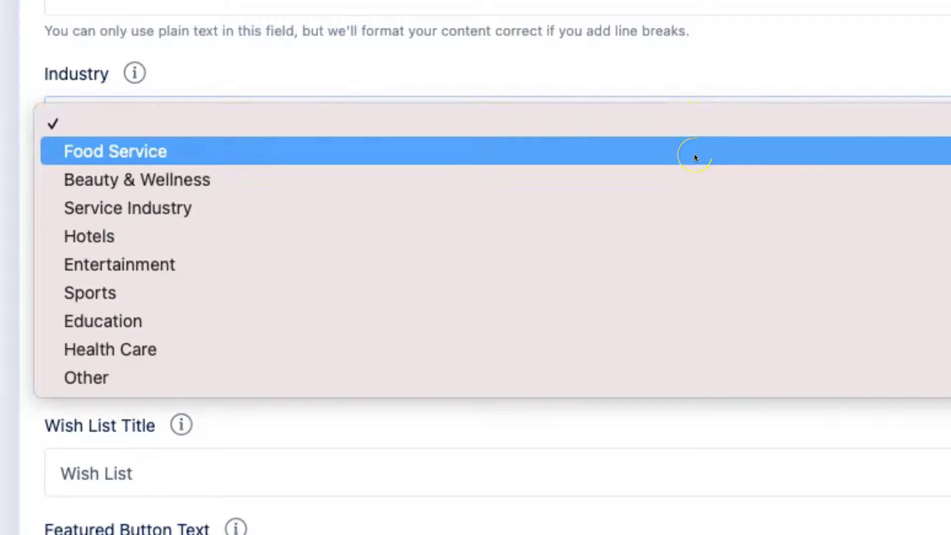
click(715, 110)
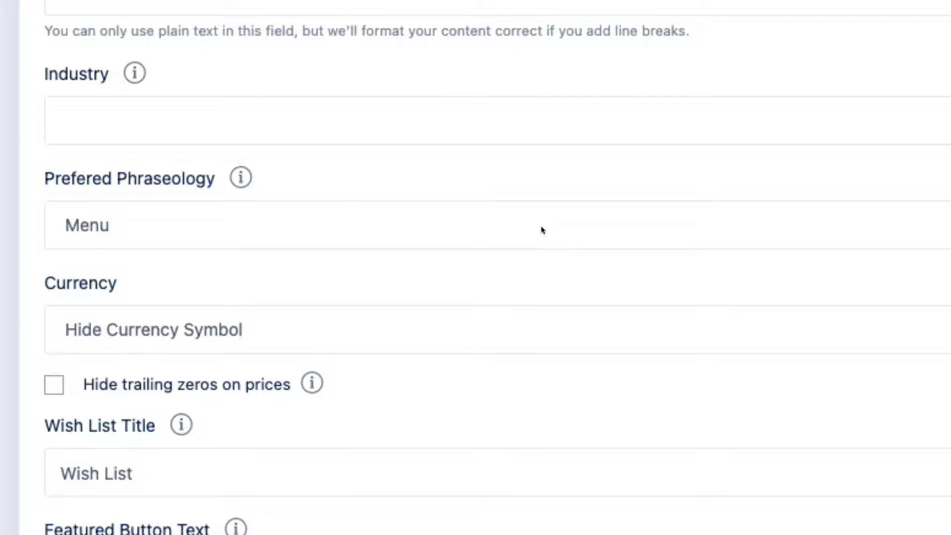
click(541, 226)
Step: Choose Price List as the phraseology and Burmese kyat K as the currency
click(302, 253)
scroll(302, 254, down, 1)
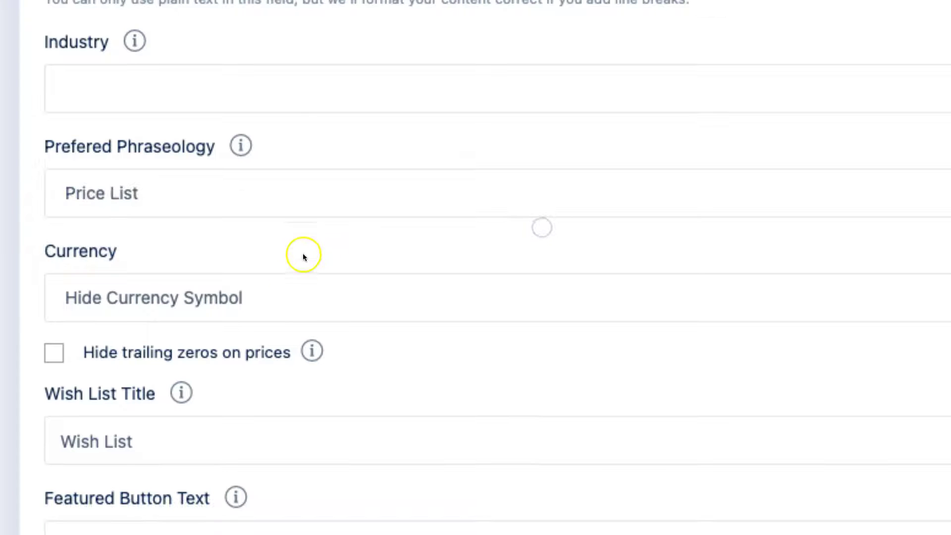
click(289, 298)
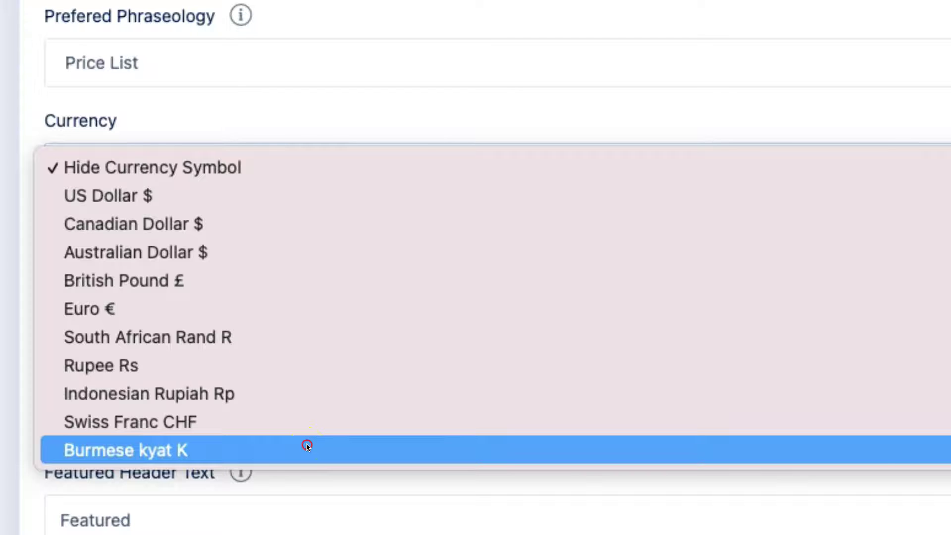
click(308, 442)
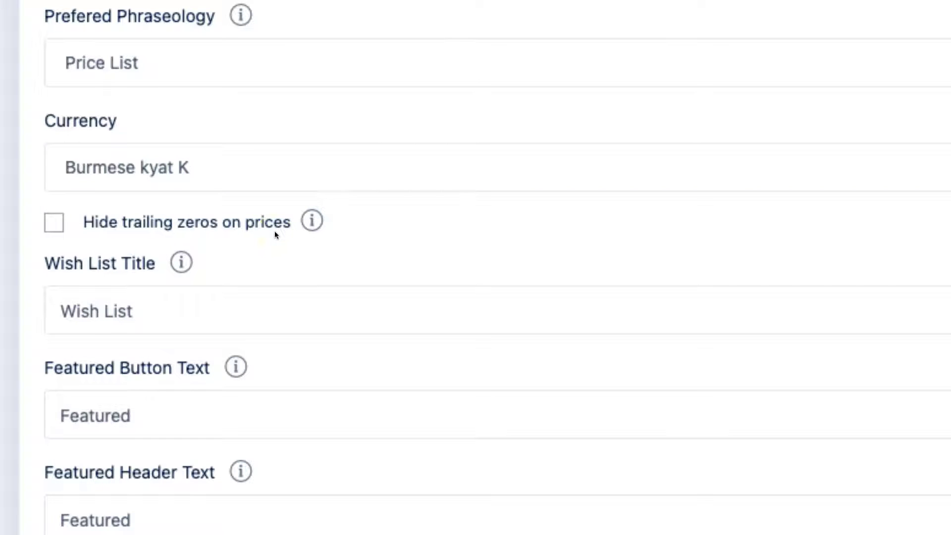
click(281, 217)
click(581, 313)
Step: Focus the Featured Description box and scroll past Help/Order Text to Theme Style
click(165, 524)
scroll(166, 524, down, 3)
click(153, 516)
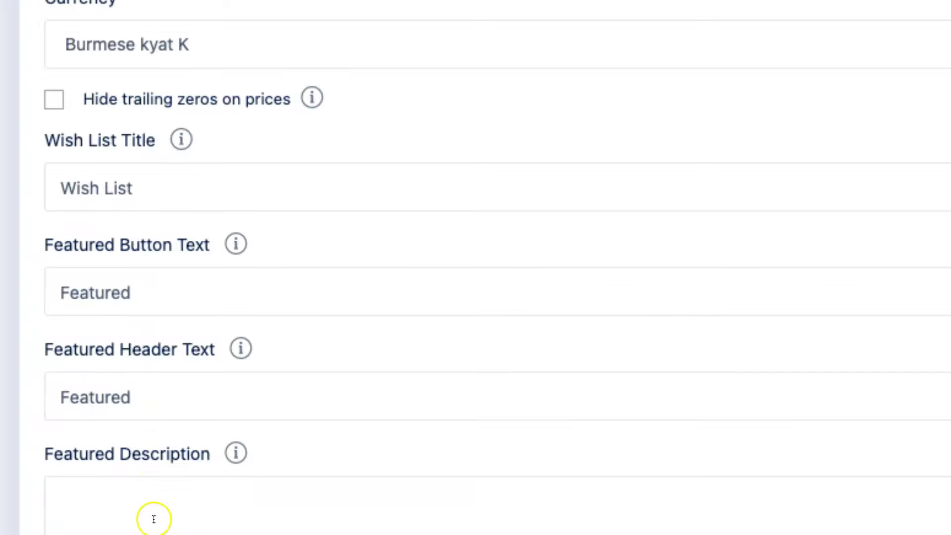
scroll(495, 267, down, 4)
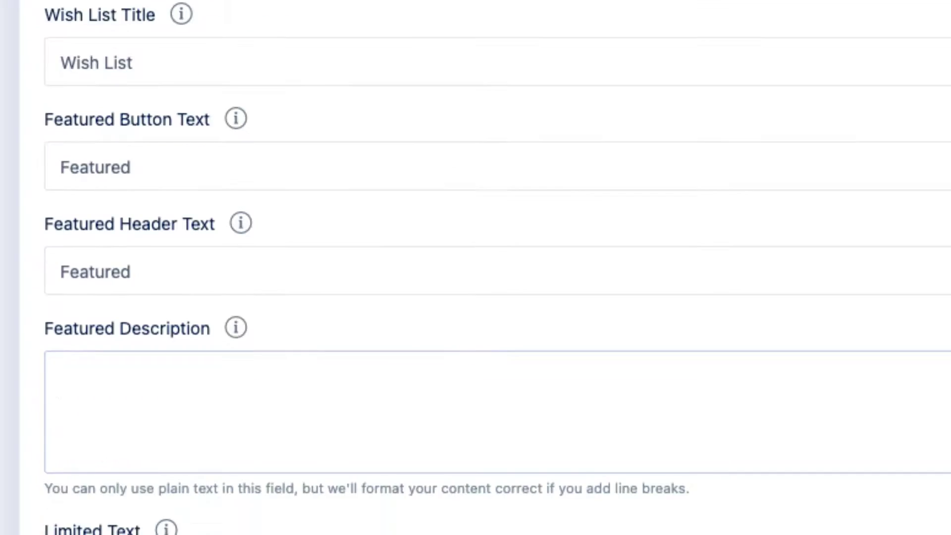
scroll(495, 267, down, 3)
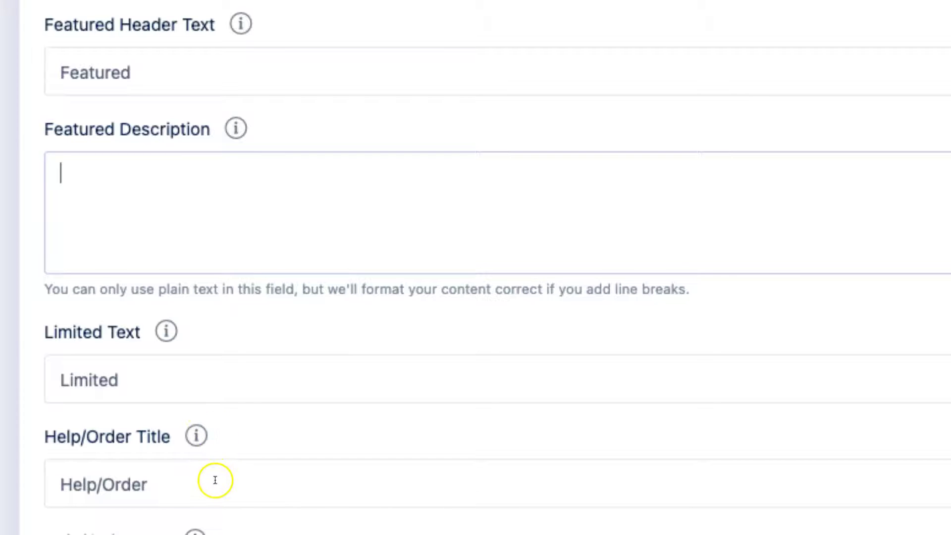
scroll(213, 478, down, 5)
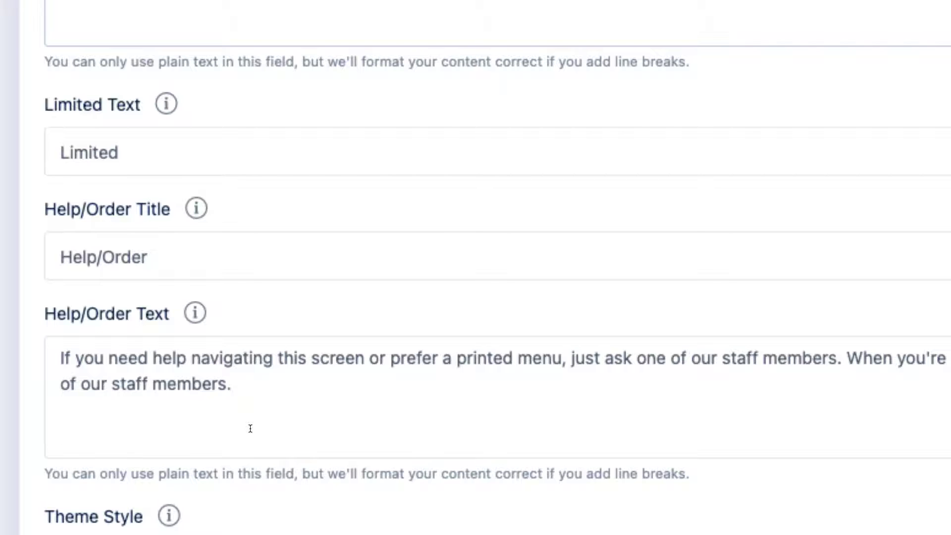
scroll(250, 426, down, 4)
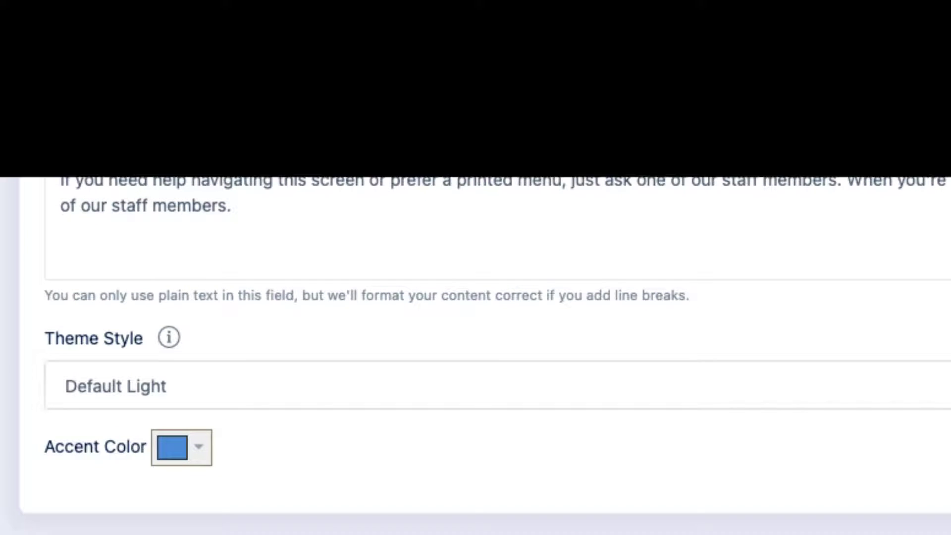
Step: Change Theme Style from Default Light to Always Dark and show the Accent Color options
click(116, 386)
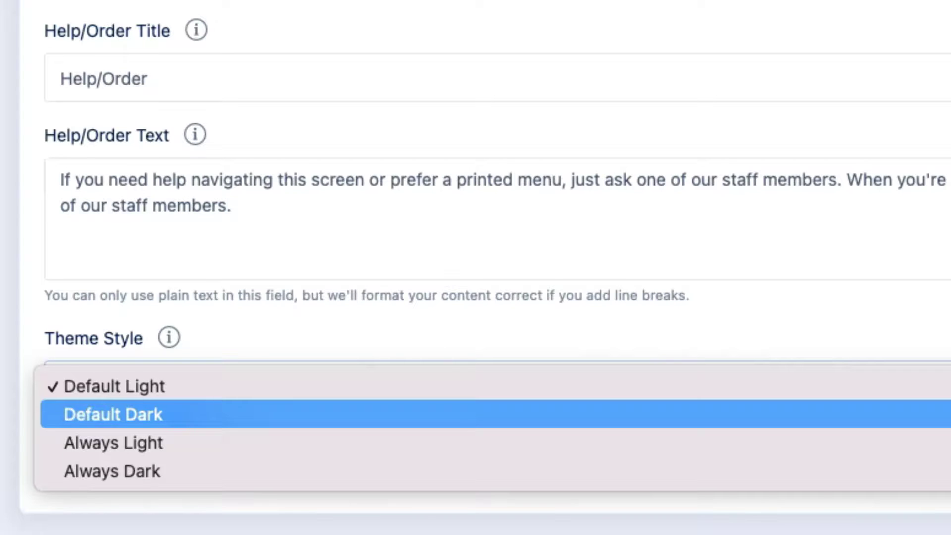
key(Down)
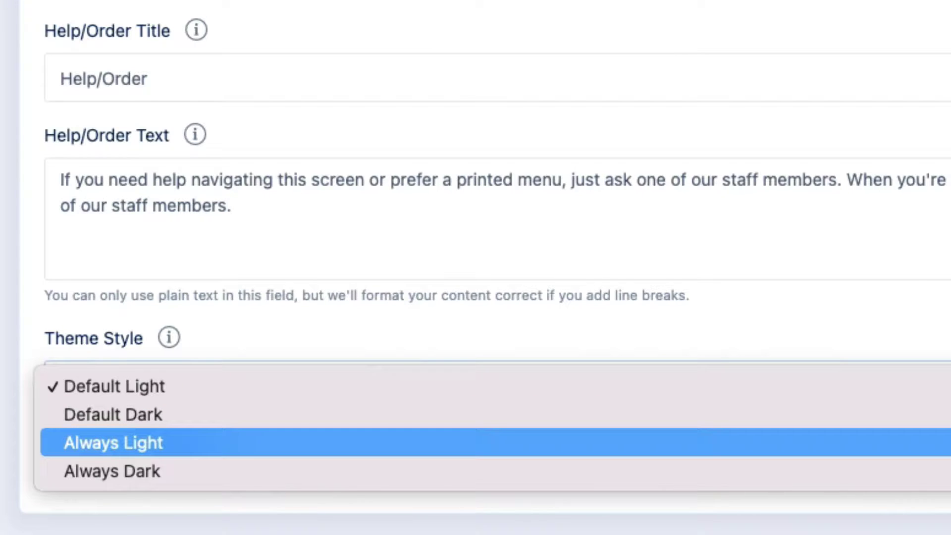
key(Down)
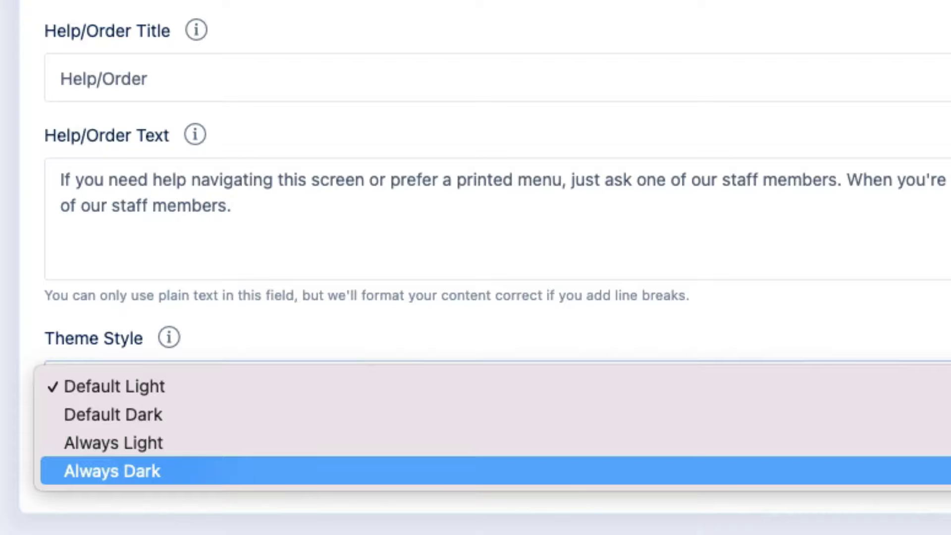
key(Up)
key(Down)
key(Return)
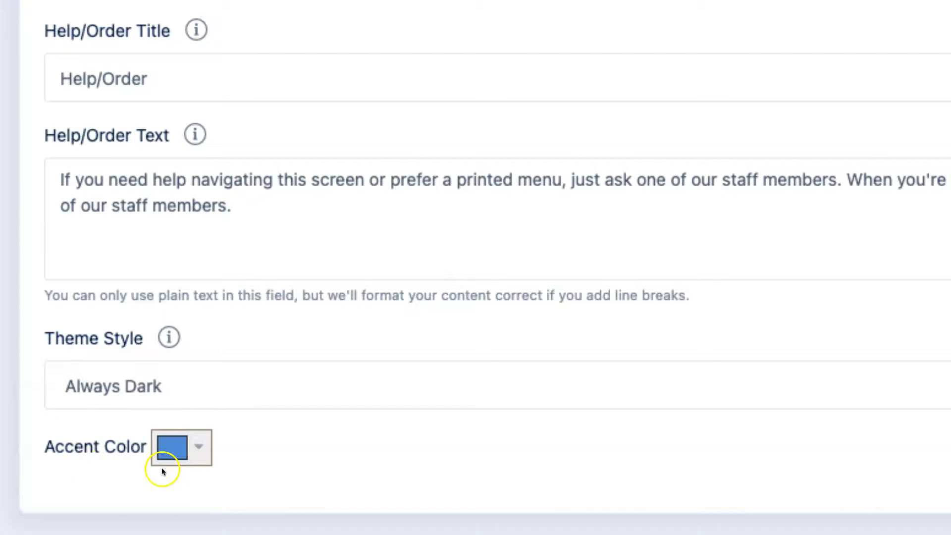
click(175, 451)
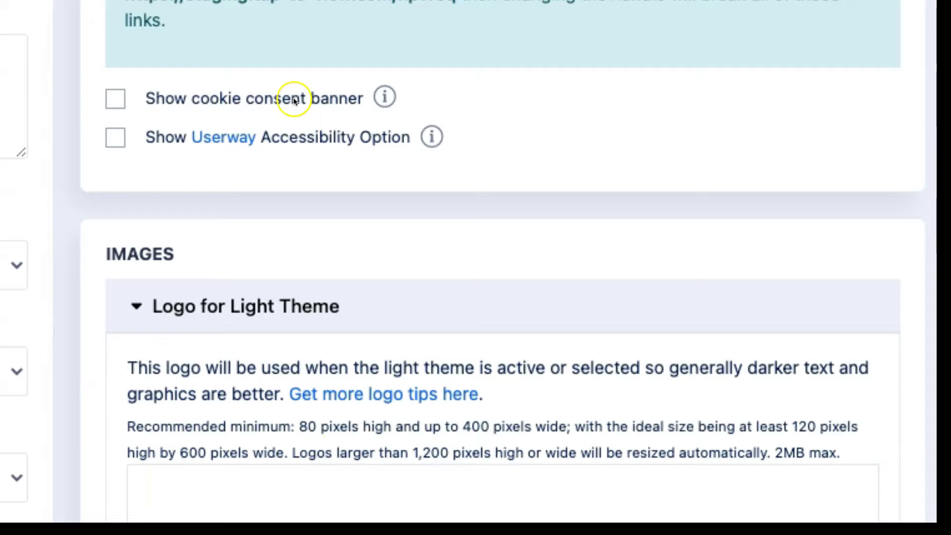
Step: Switch the cookie consent banner on, then back off again
click(293, 101)
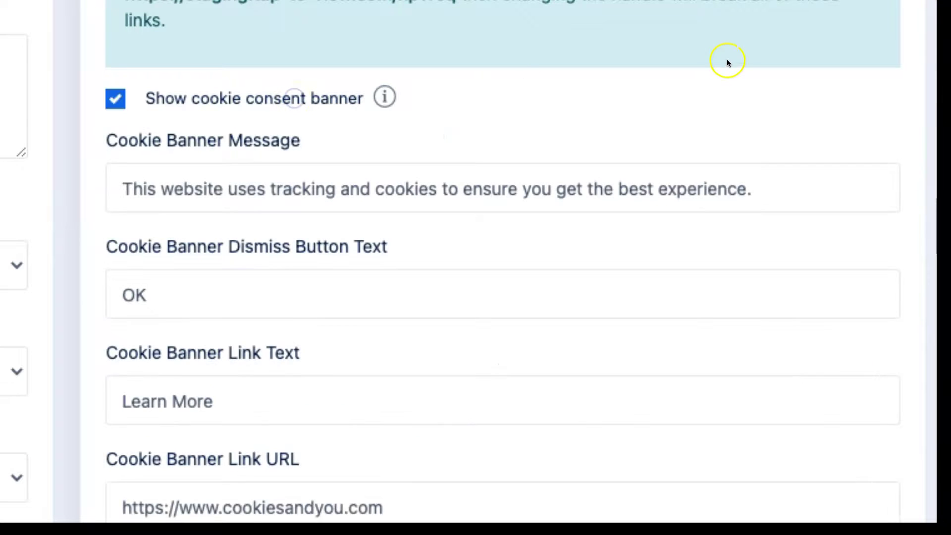
scroll(725, 61, down, 2)
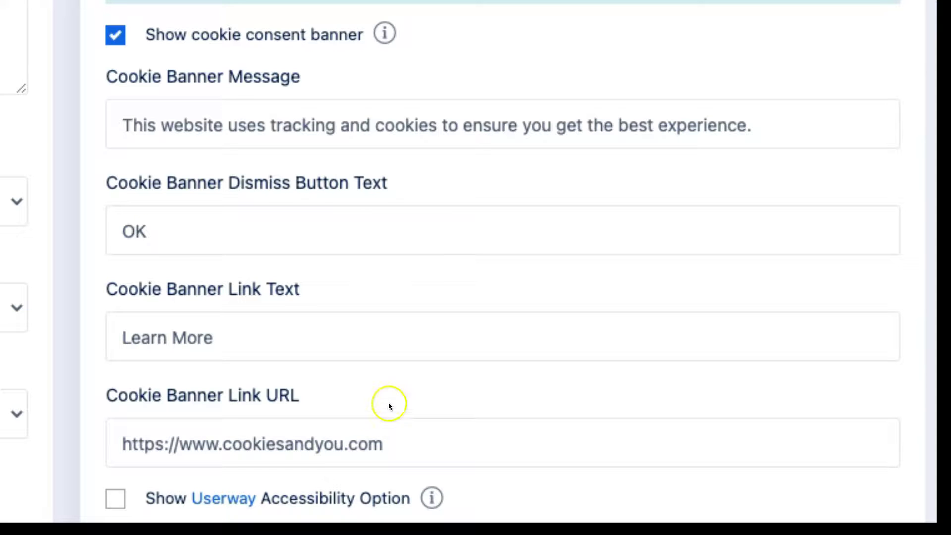
click(336, 37)
click(119, 73)
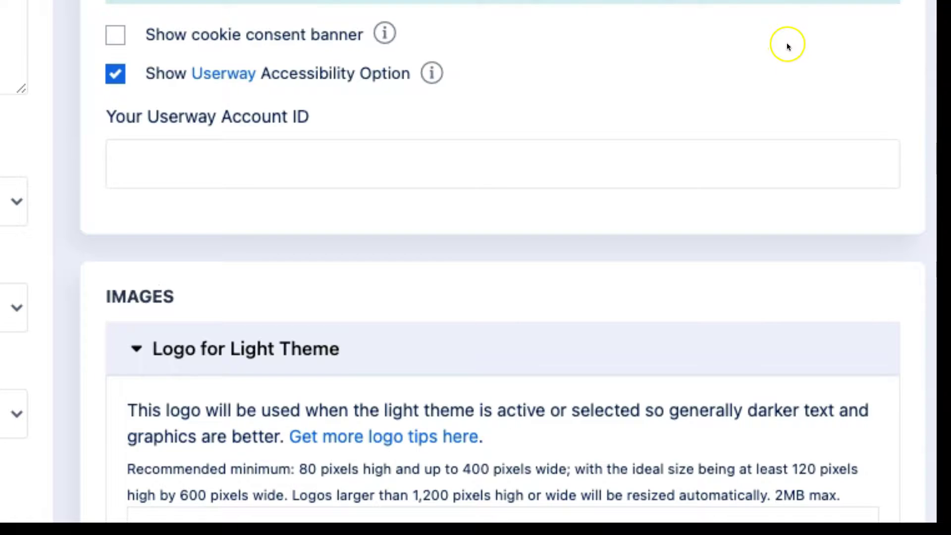
scroll(787, 45, down, 1)
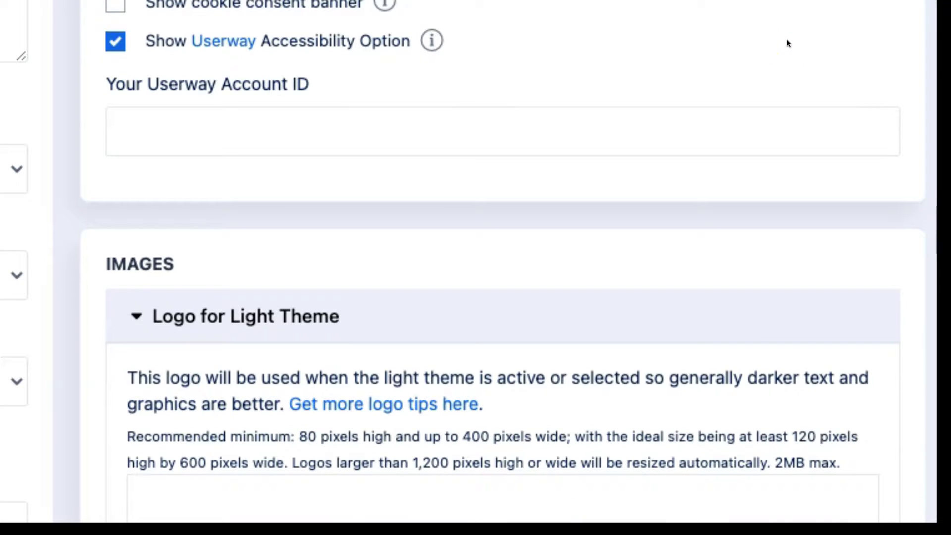
scroll(787, 41, down, 2)
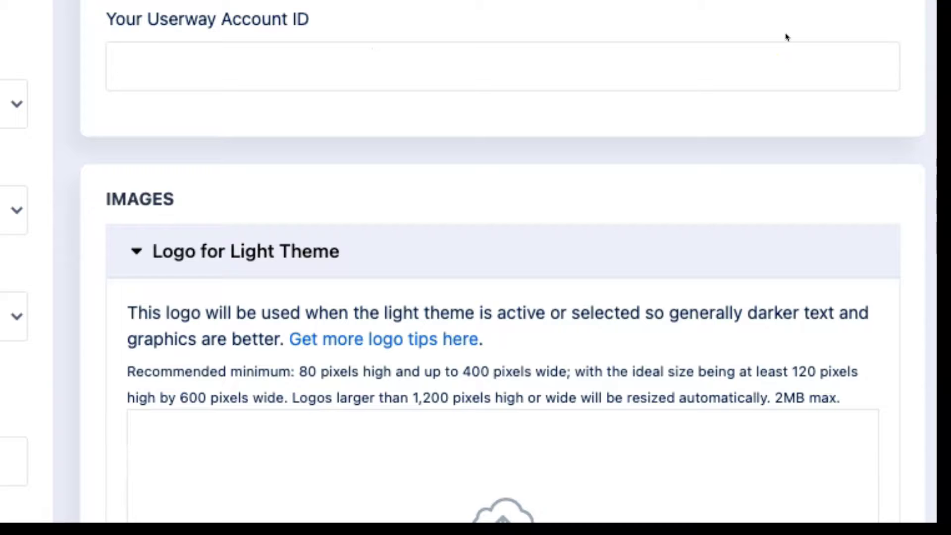
scroll(785, 36, down, 3)
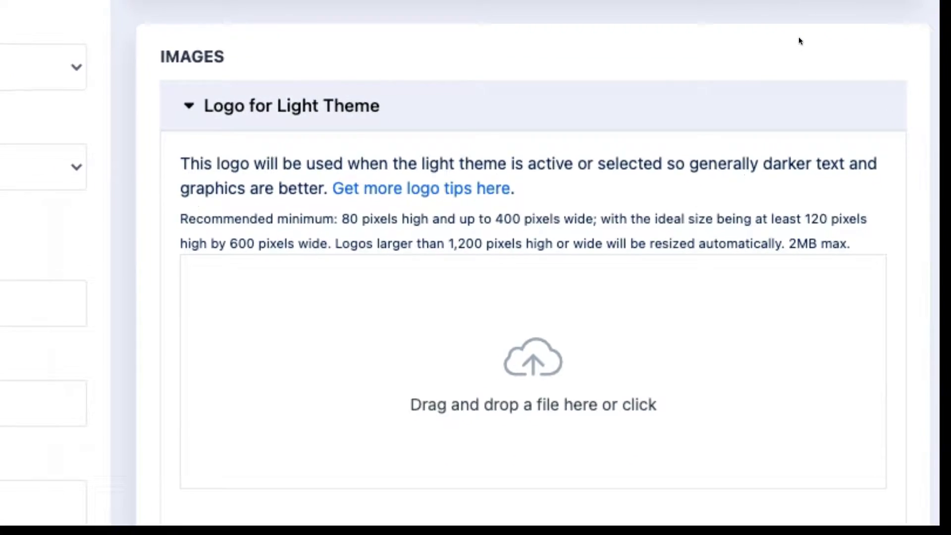
click(822, 151)
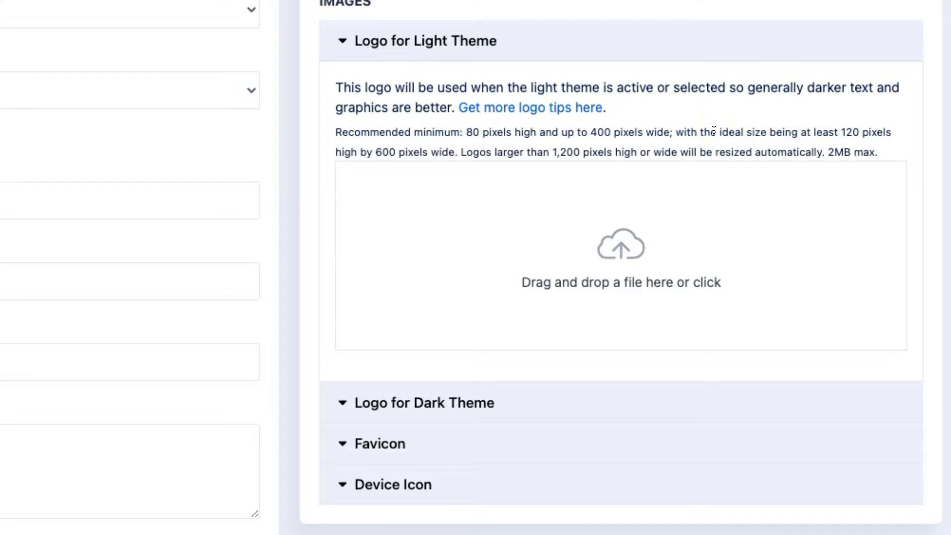
Step: Expand the Logo for Dark Theme panel, then the Favicon upload panel
scroll(714, 133, down, 2)
click(471, 335)
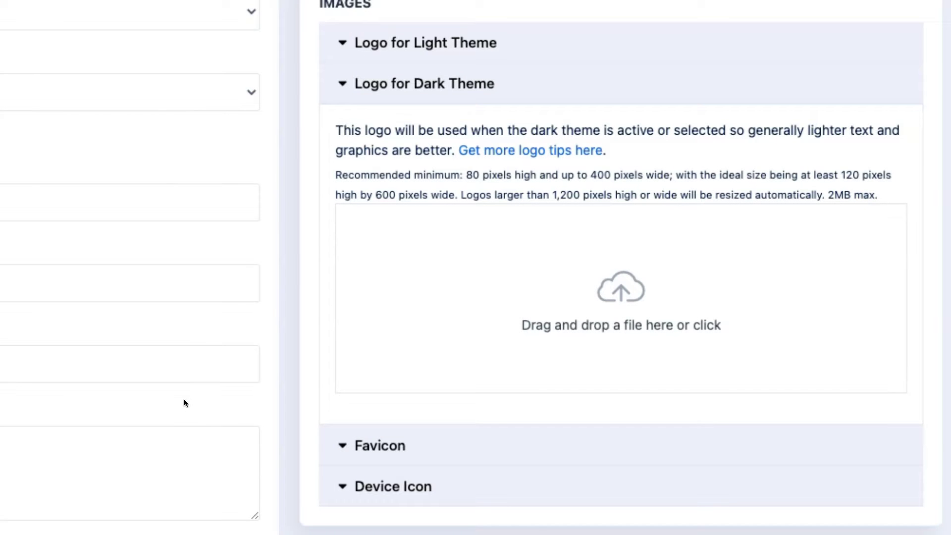
click(486, 442)
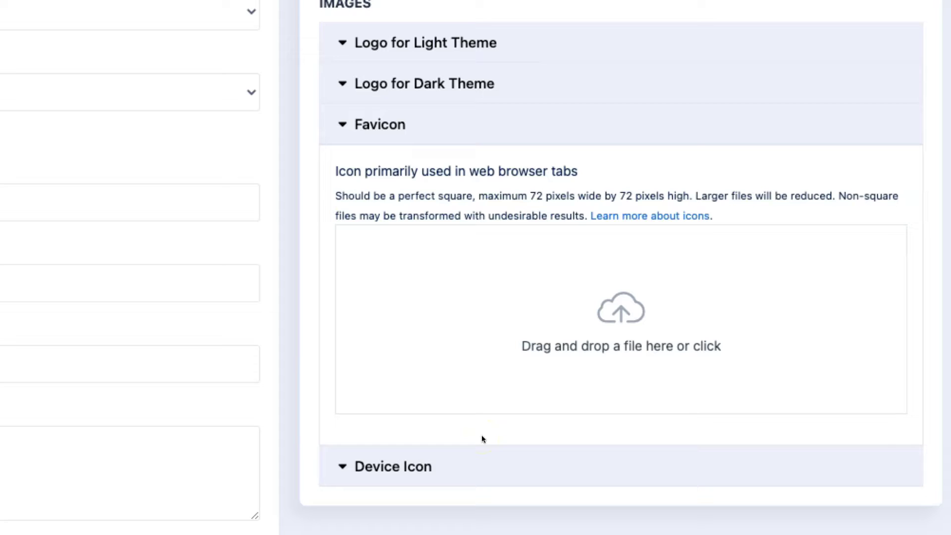
Step: Expand the Device Icon upload panel for its 180 by 180 PNG
click(482, 461)
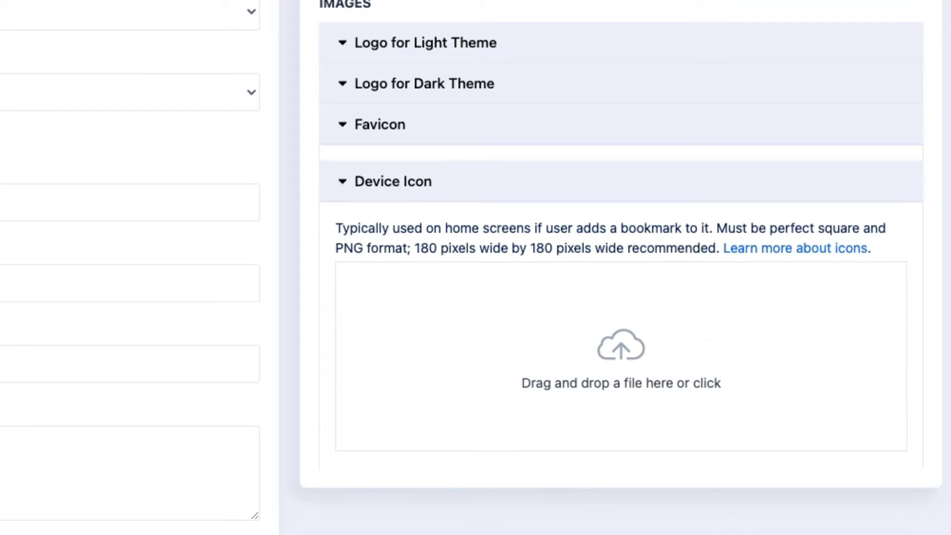